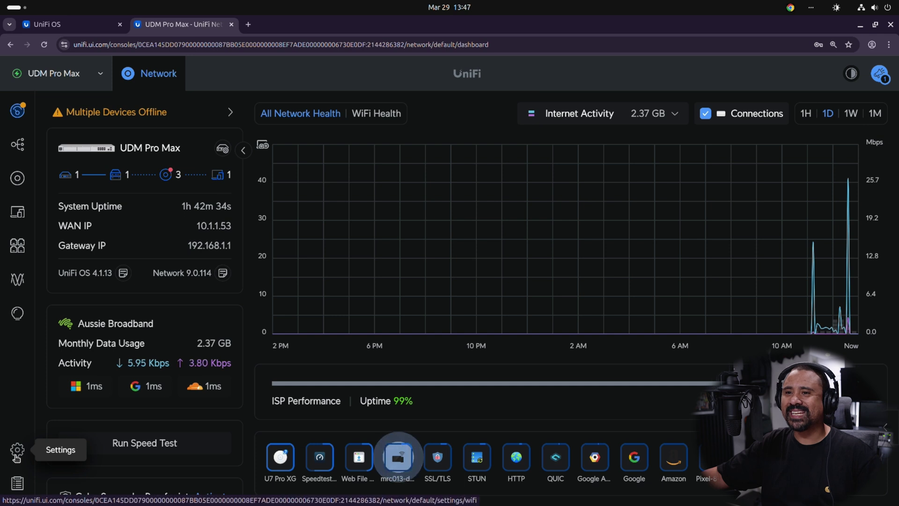
Step: Install the Protect and Access applications on the UDM Pro Max from its Control Plane settings
click(17, 453)
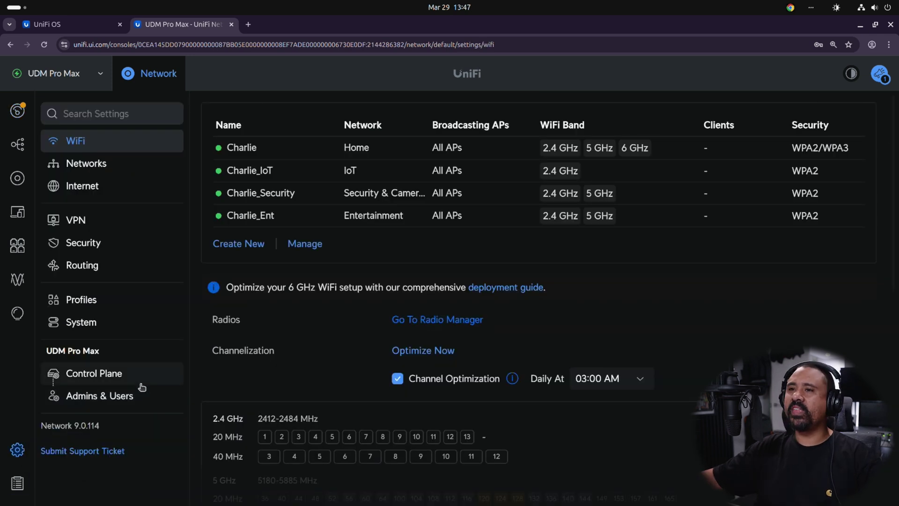
click(140, 378)
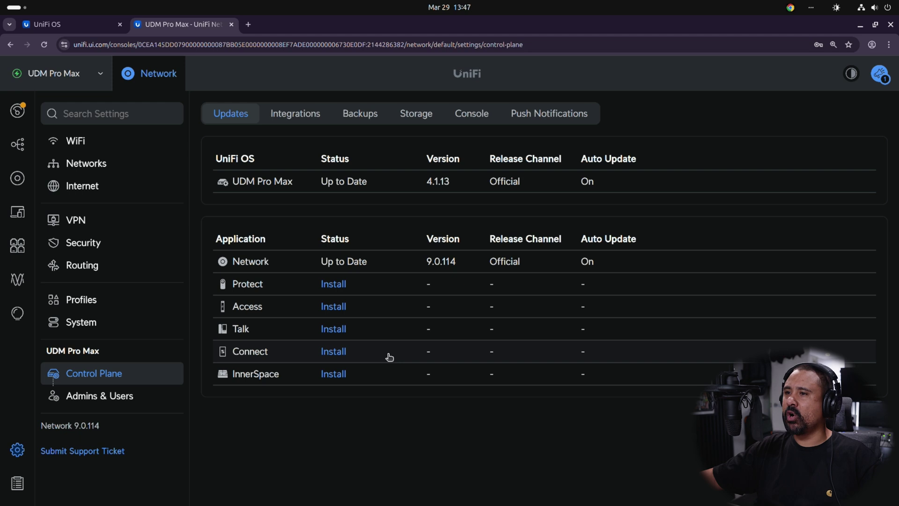
click(330, 289)
click(343, 311)
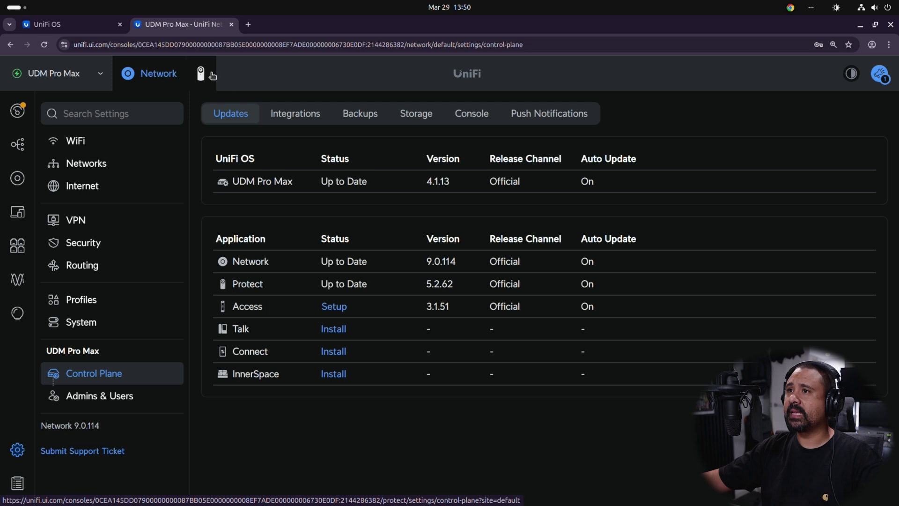
Step: Check the Protect dashboard, recording and storage settings, and examine the console's storage sync and drive status
click(201, 74)
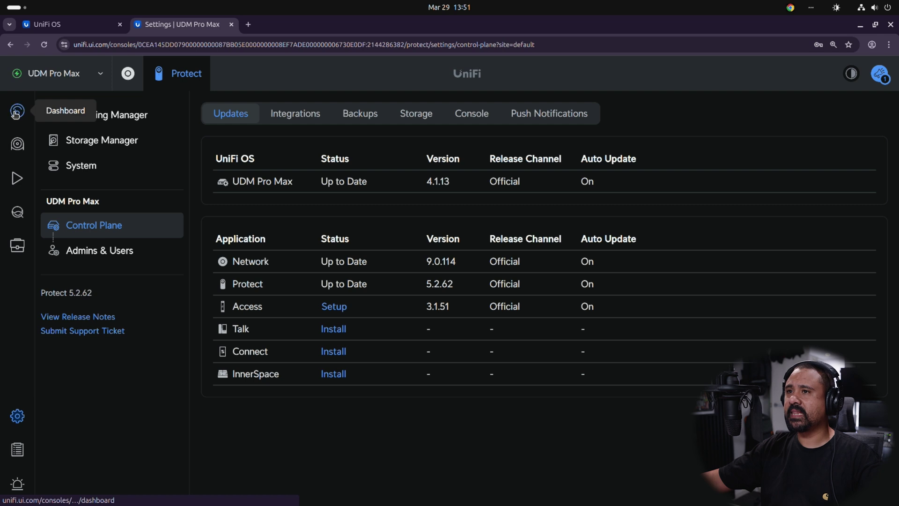
click(17, 111)
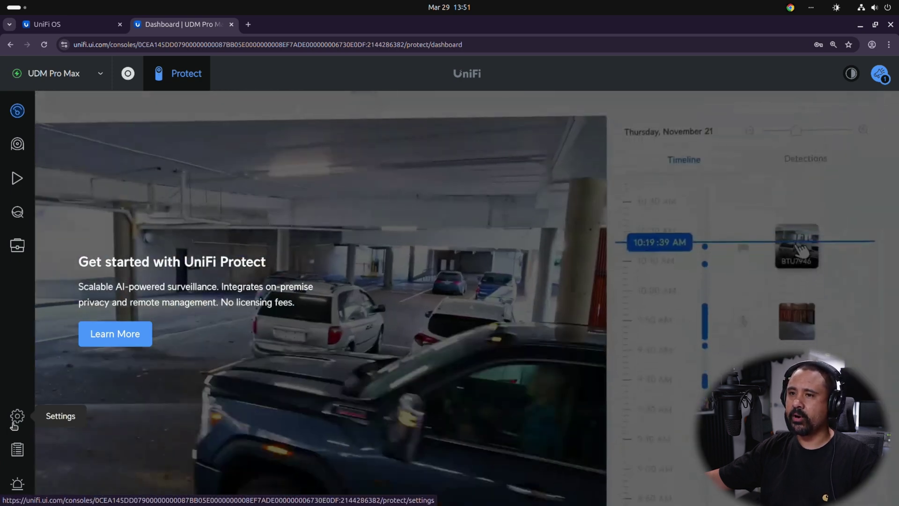
click(15, 423)
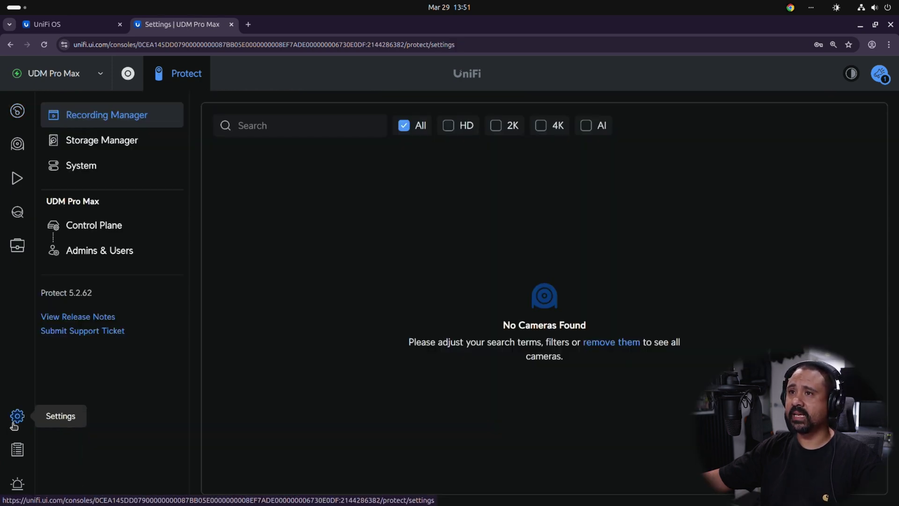
click(136, 146)
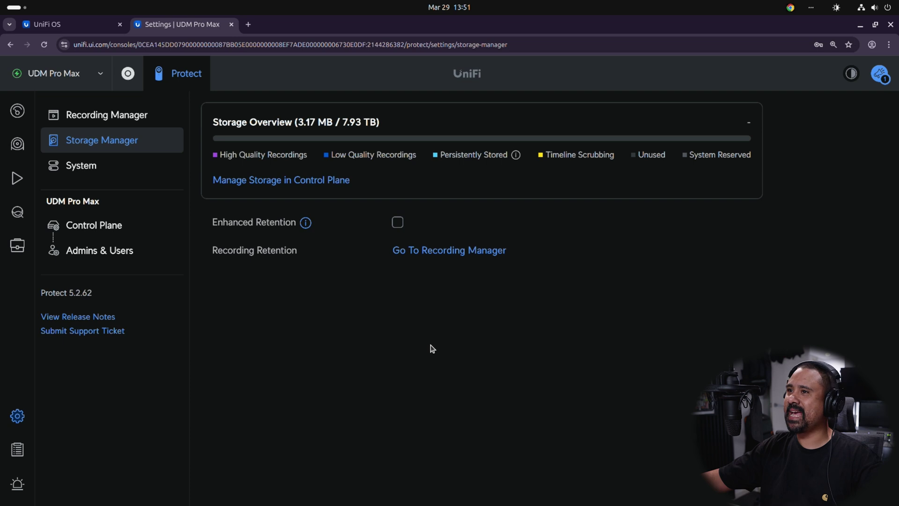
click(340, 182)
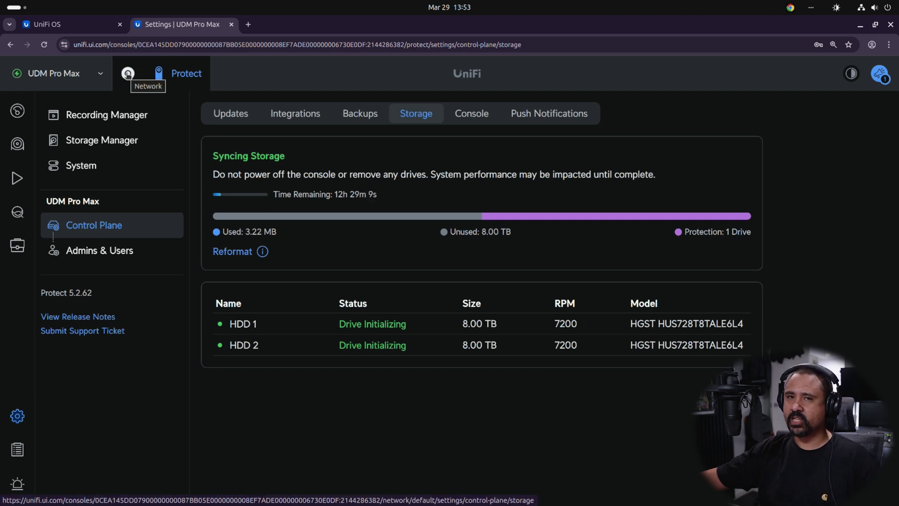
Step: Assign ports 14, 15, 16 and 26 of the USW Pro Max 24 PoE to the Security & Cameras (100) native network
click(127, 73)
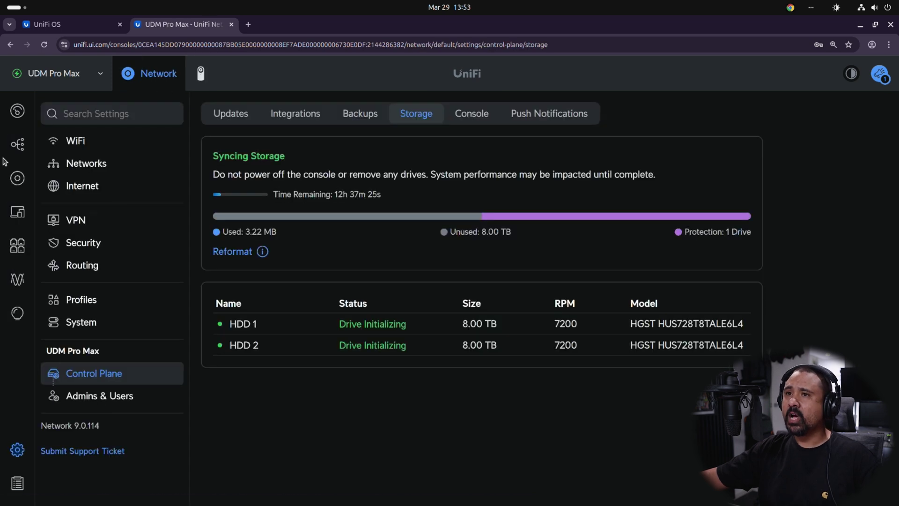
click(16, 242)
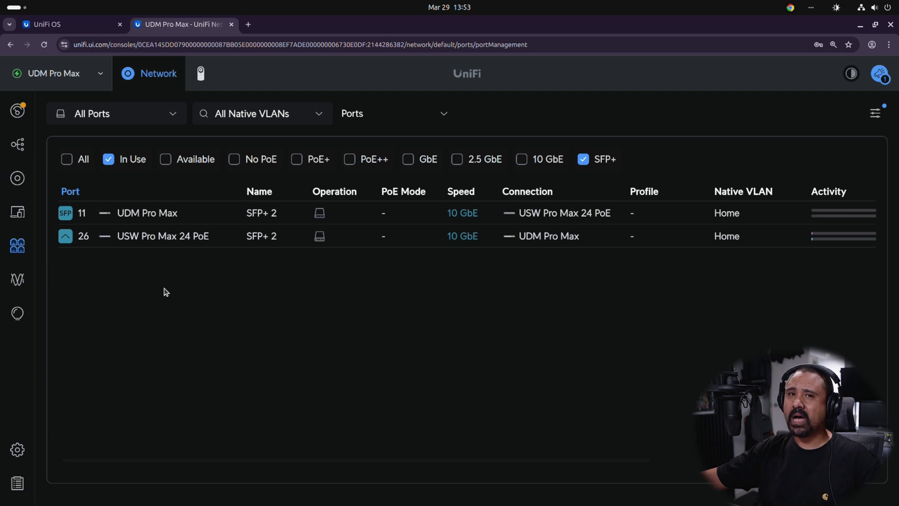
click(155, 239)
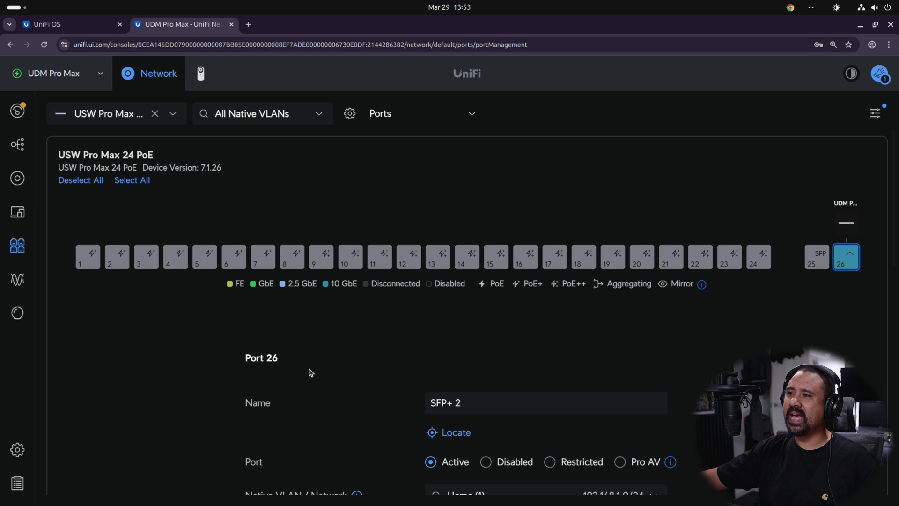
scroll(309, 373, down, 3)
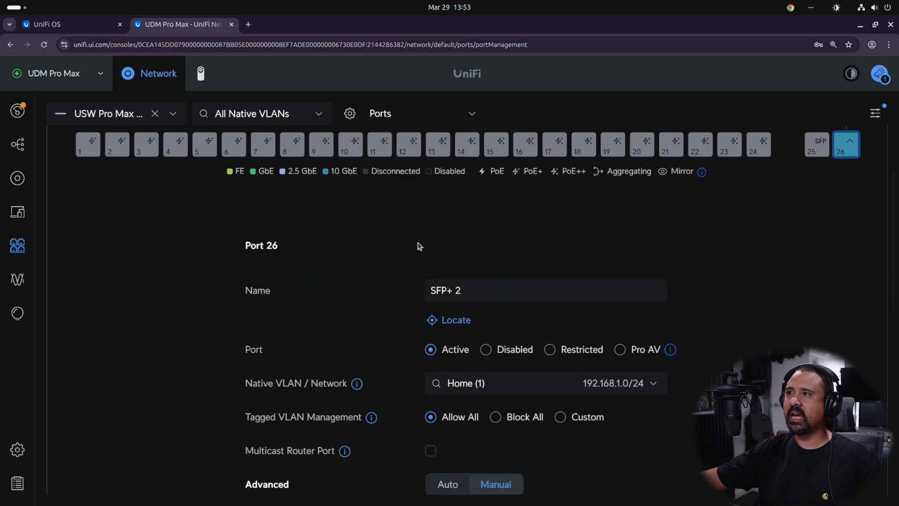
click(524, 145)
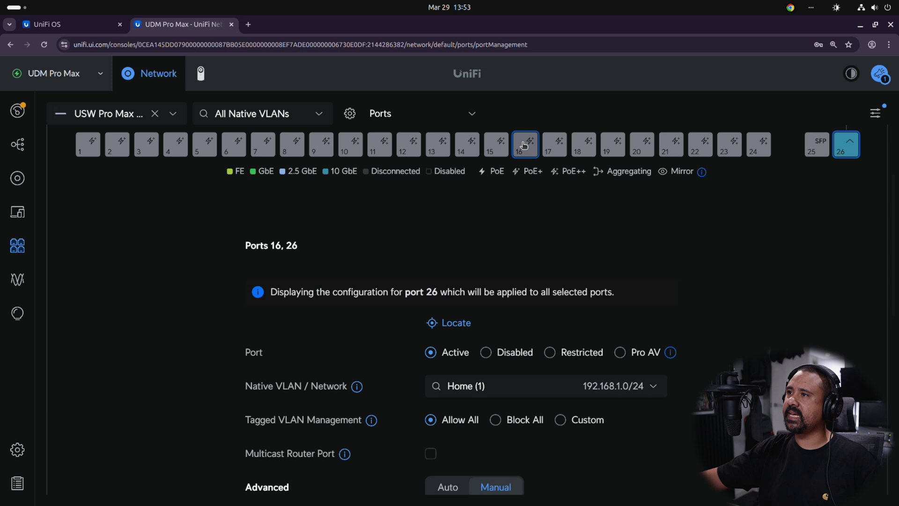
click(499, 148)
click(467, 148)
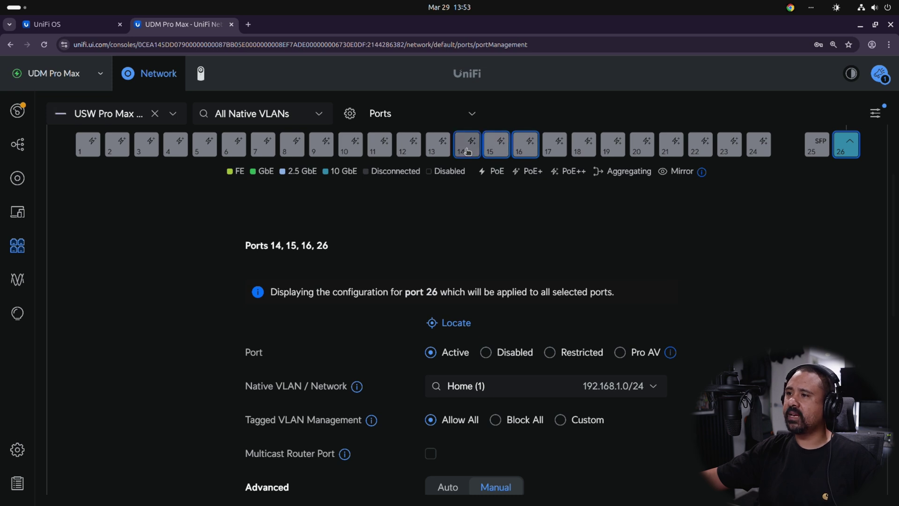
click(656, 386)
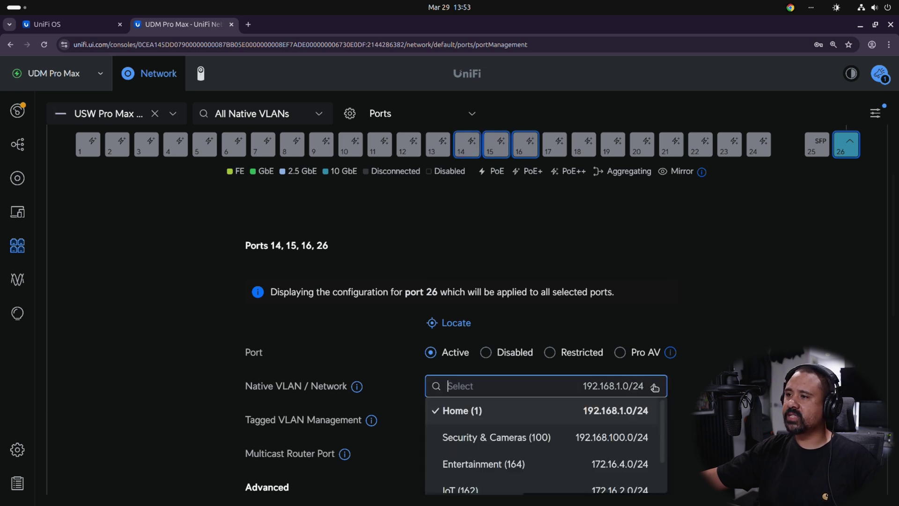
click(594, 436)
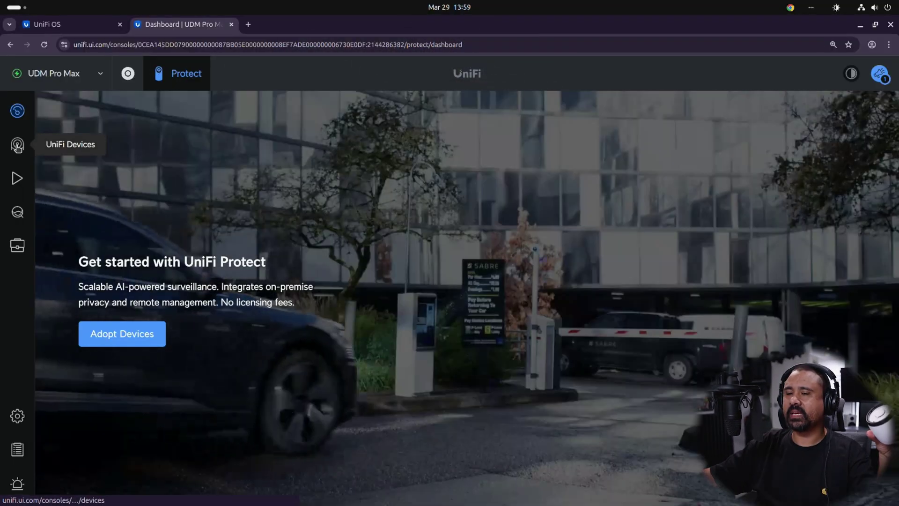
Step: Adopt the G6 Bullet and AI Turret cameras in Protect, enabling Smart Detection
click(17, 146)
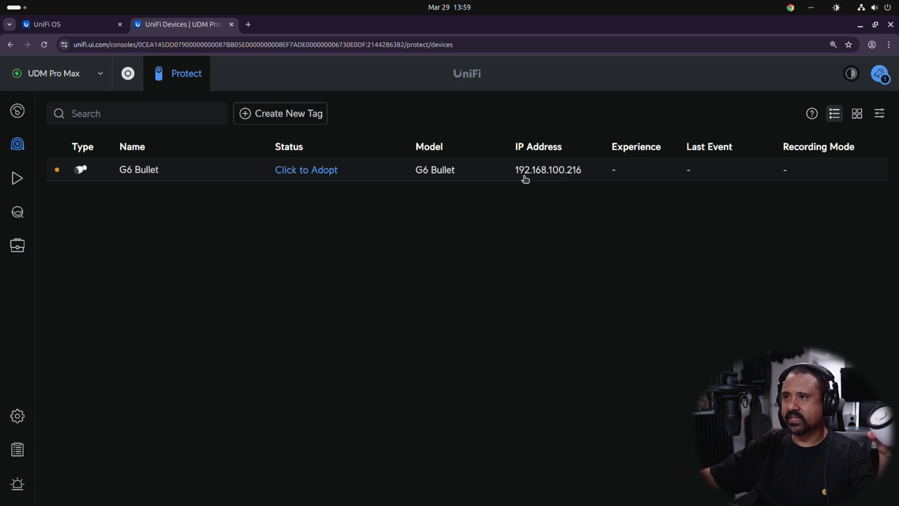
click(317, 171)
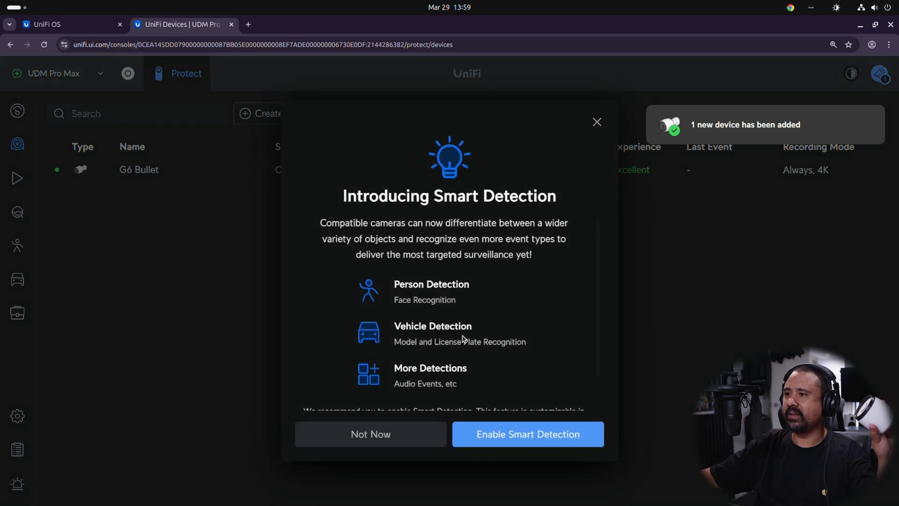
click(527, 439)
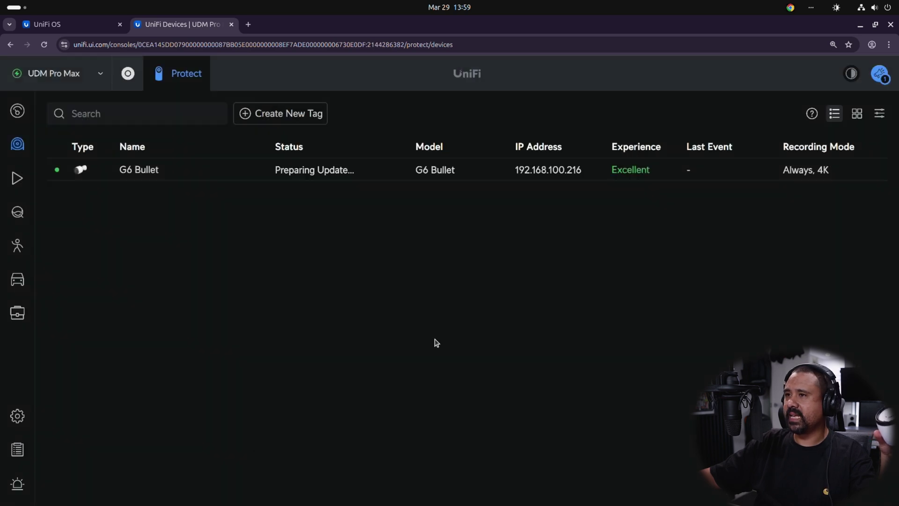
mouse_move(572, 174)
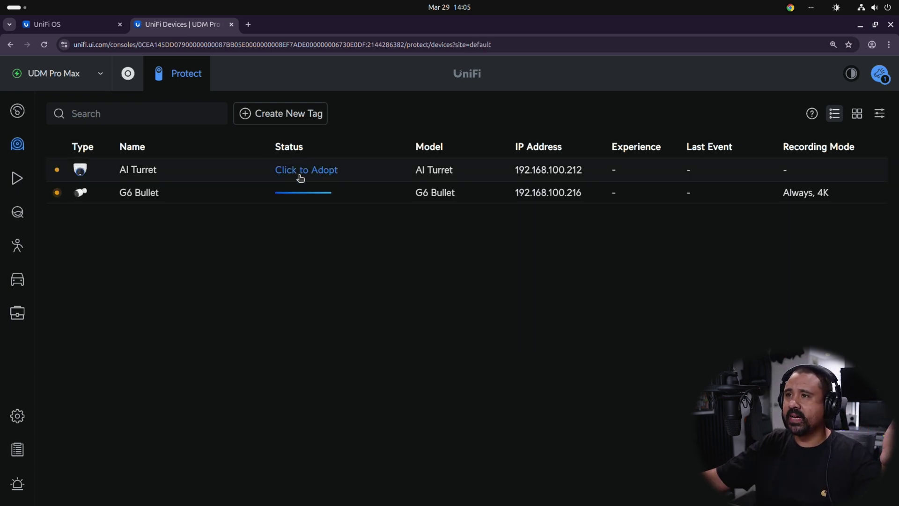
click(300, 171)
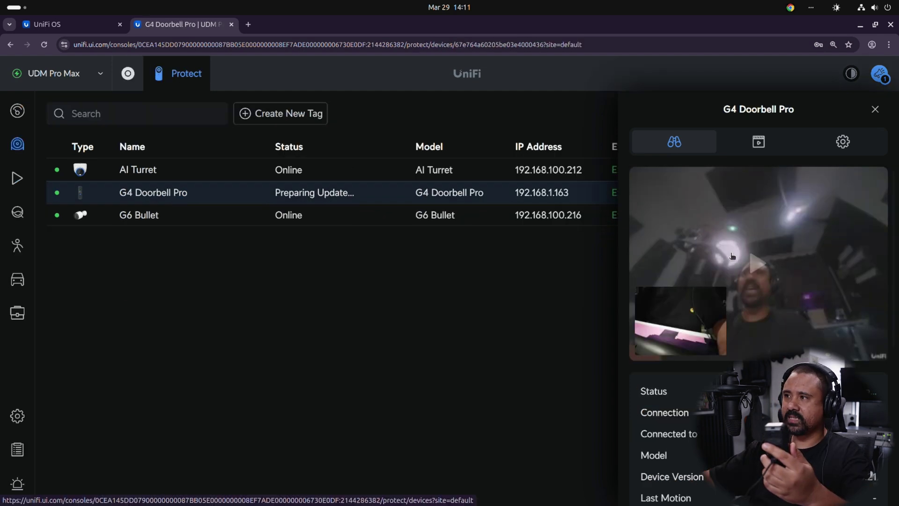
Step: View the G4 Doorbell Pro's live feed, and examine the cameras' recording settings in Recording Manager
click(733, 252)
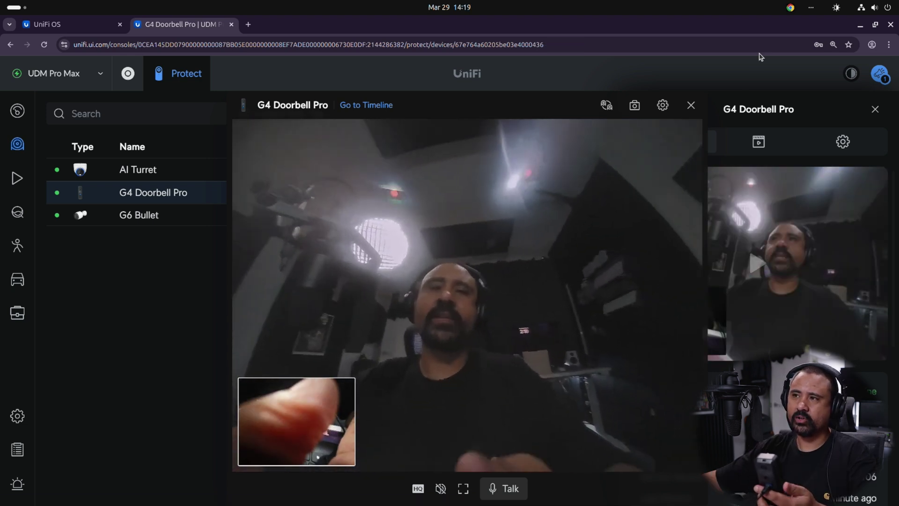
click(875, 109)
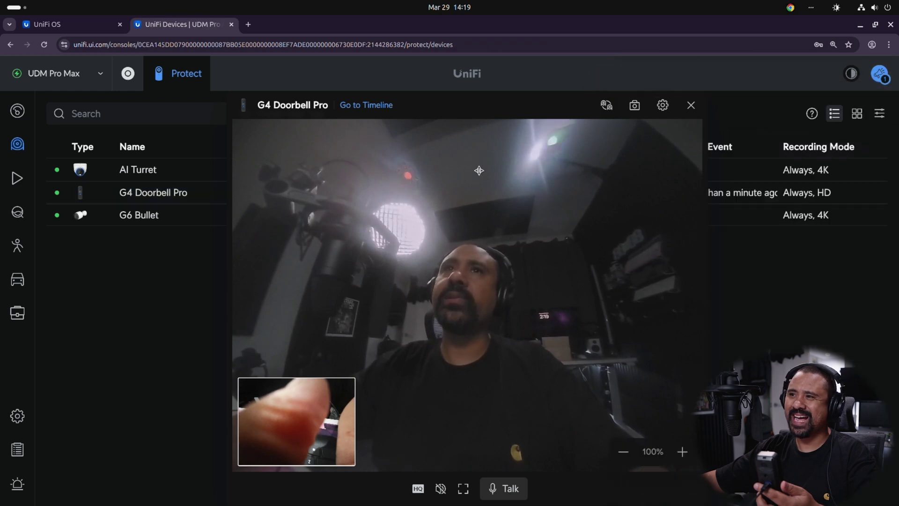
click(24, 415)
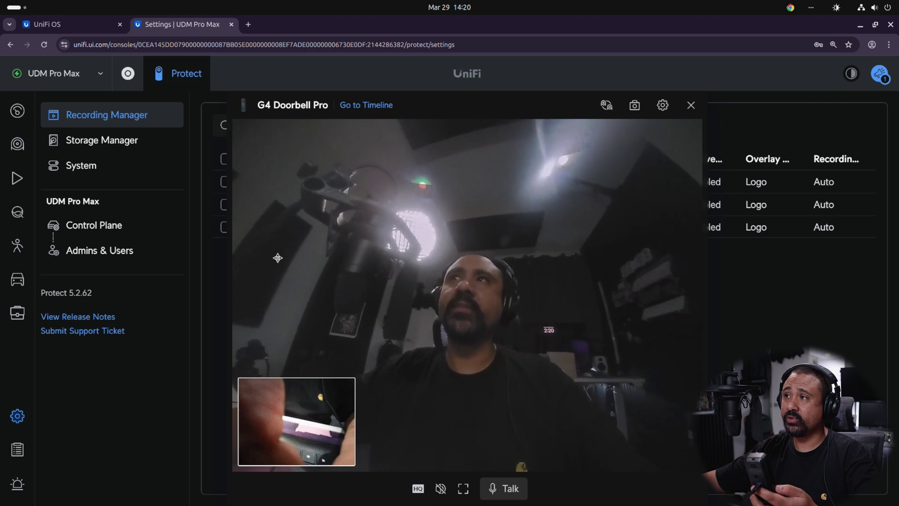
click(691, 104)
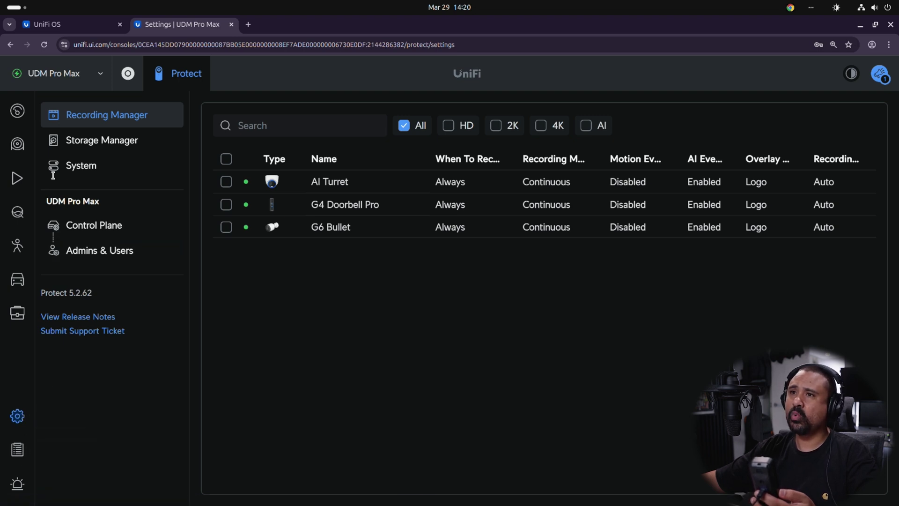
Step: Start the UniFi Access setup from Control Plane, accept its license terms, and dismiss the browser notification request
click(104, 224)
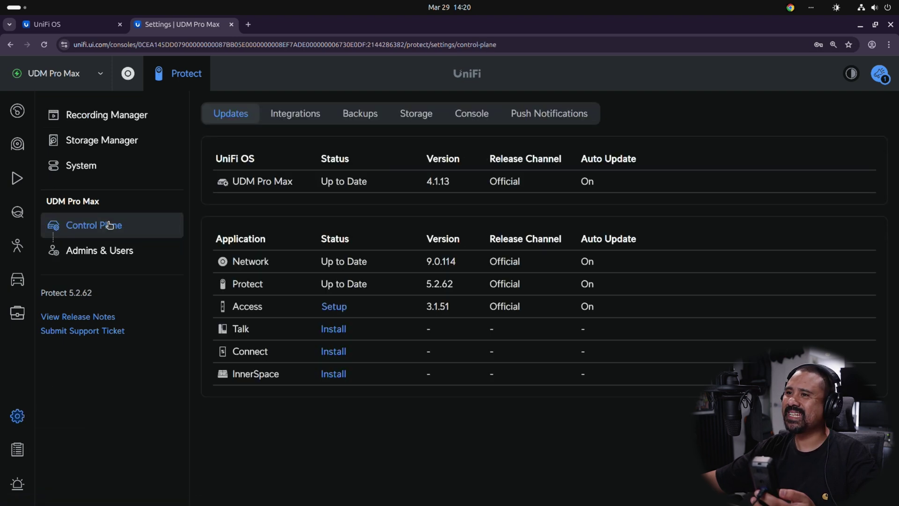
click(335, 312)
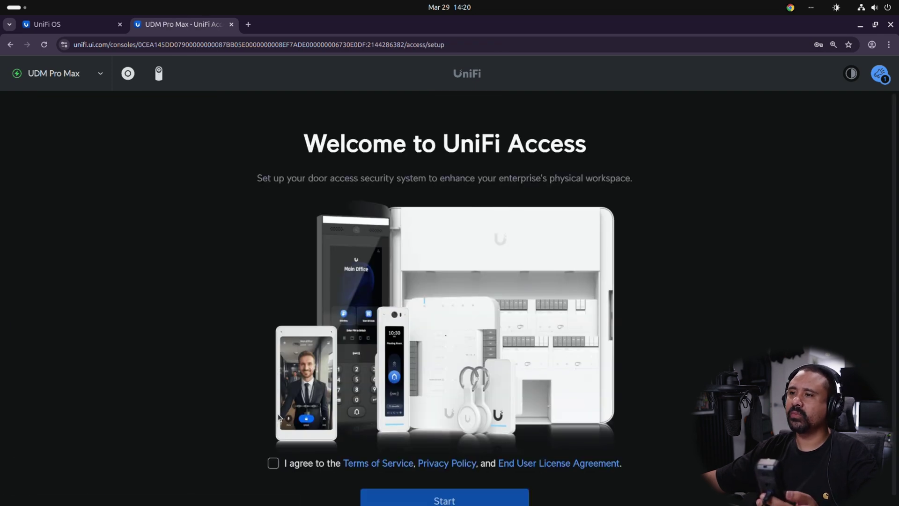
scroll(312, 471, down, 1)
click(287, 461)
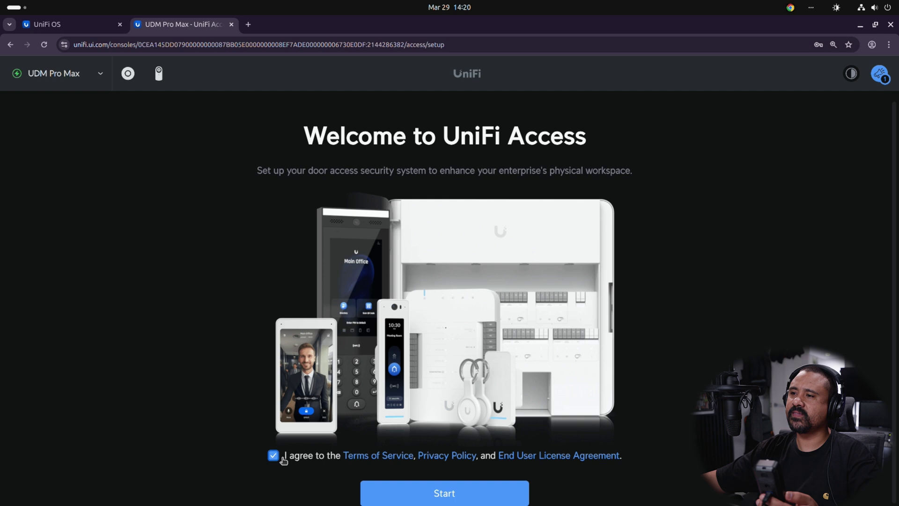
click(428, 488)
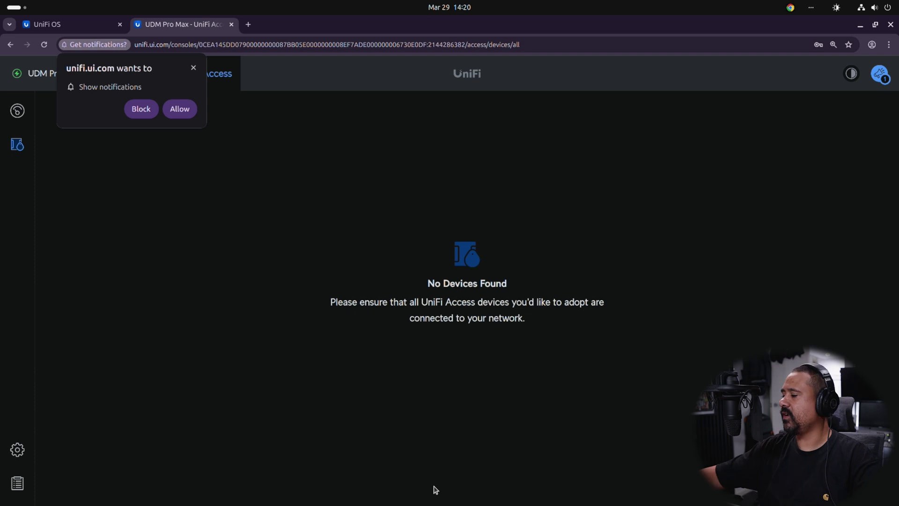
click(193, 68)
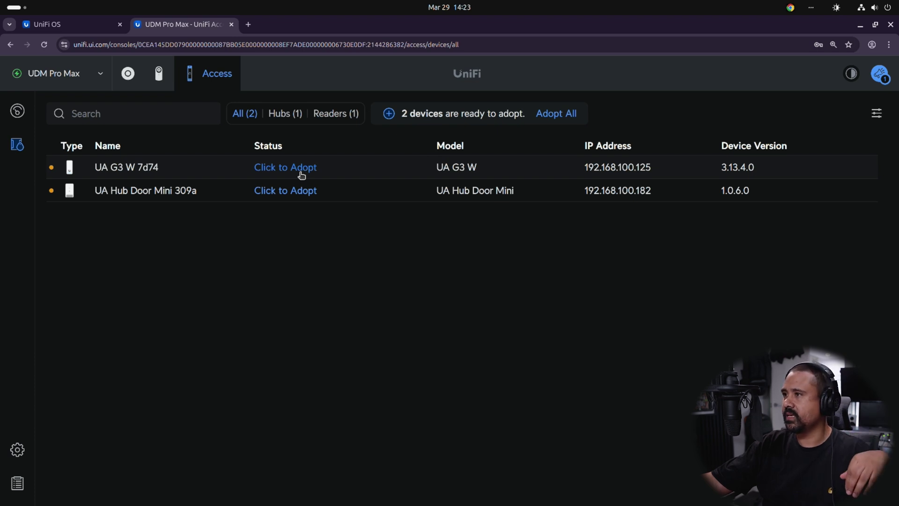
Step: Adopt the UA Hub Door Mini and the UA G3 W reader in Access
click(304, 192)
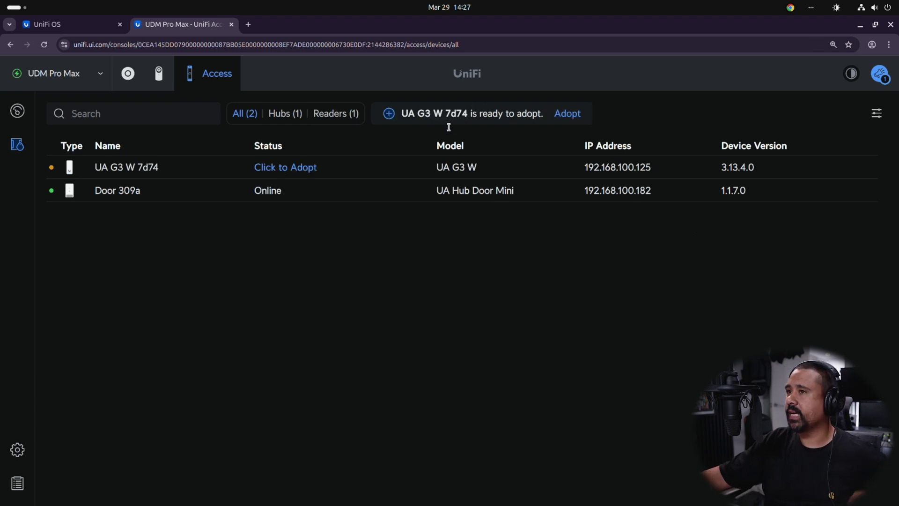
click(290, 172)
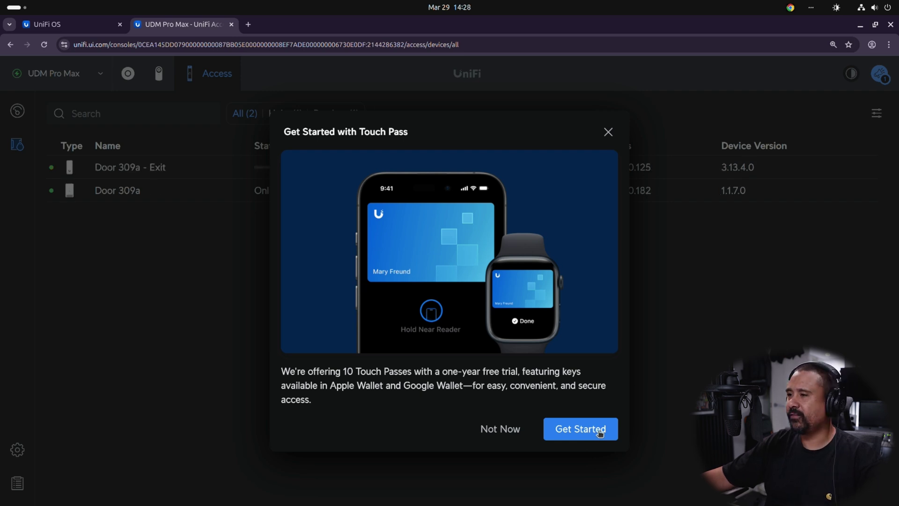
Step: Get started with the Touch Pass free trial, and review the NFC card inventory and the pass list
click(600, 434)
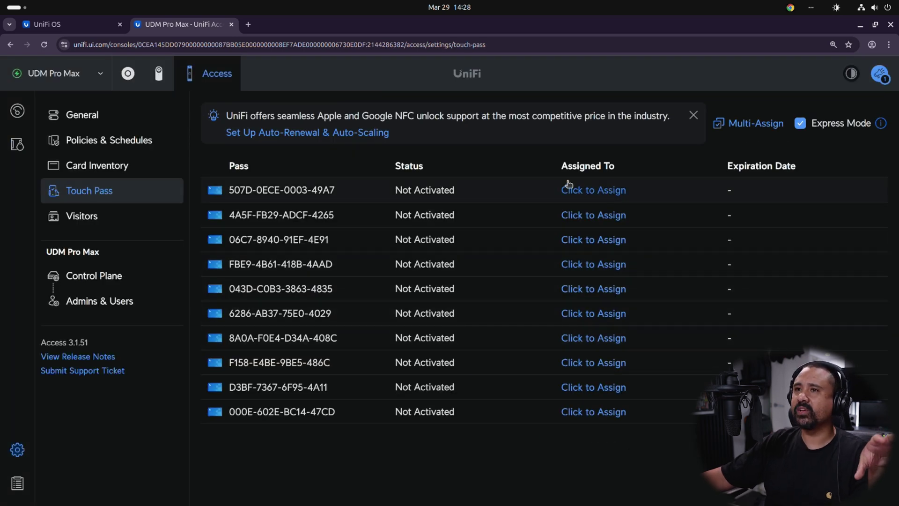
click(134, 168)
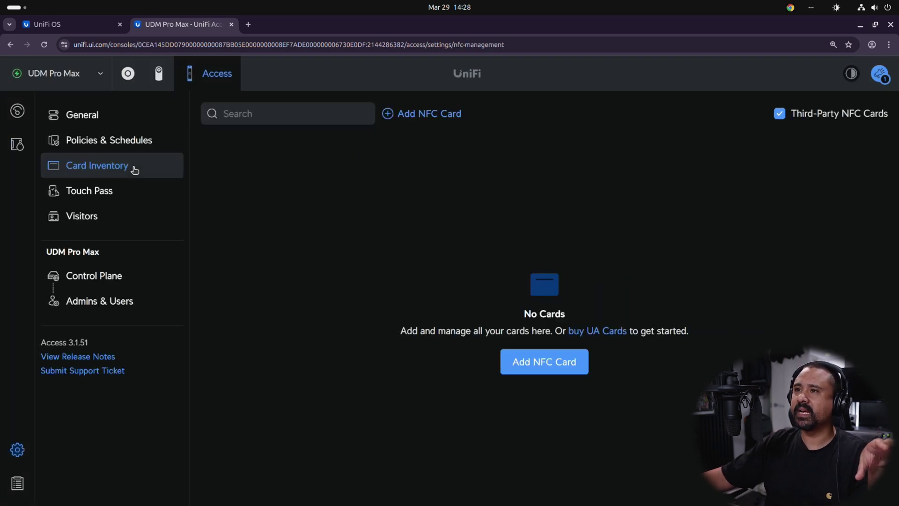
click(128, 200)
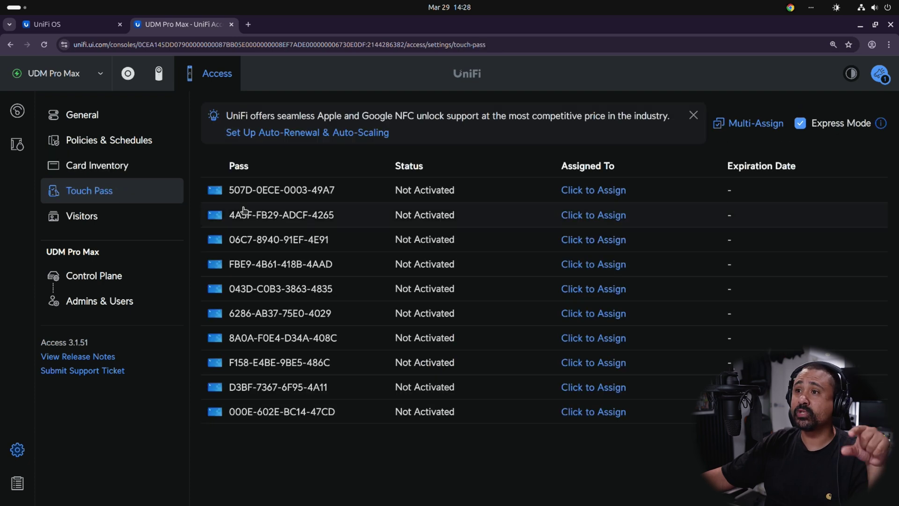
Step: Review the Access settings for visitors, policies and schedules, and general system options
click(136, 222)
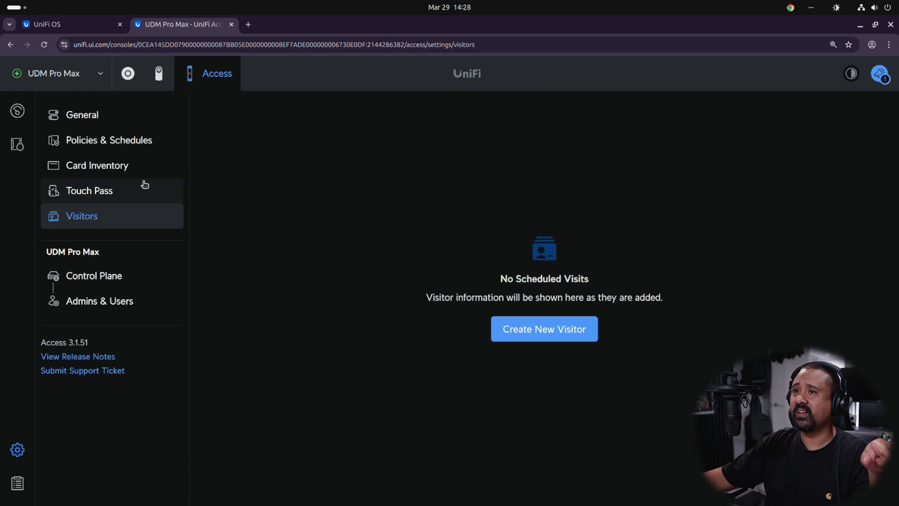
click(139, 143)
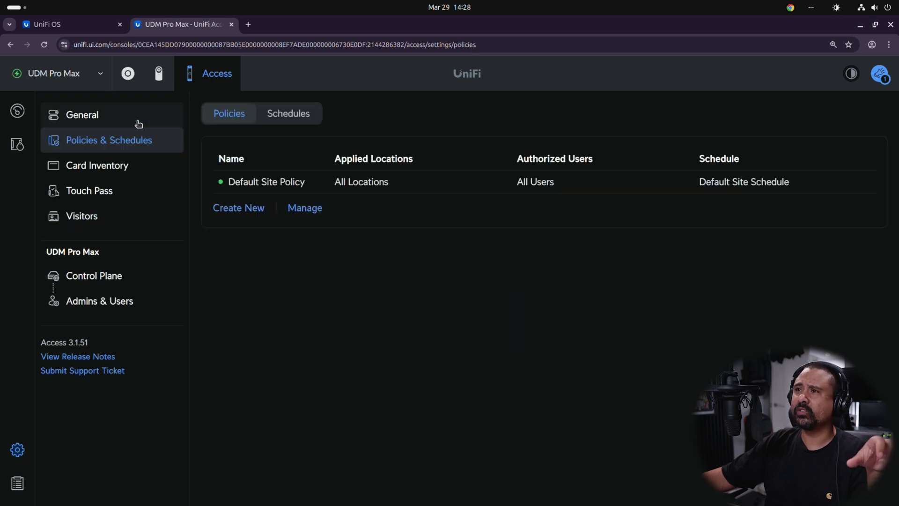
click(138, 123)
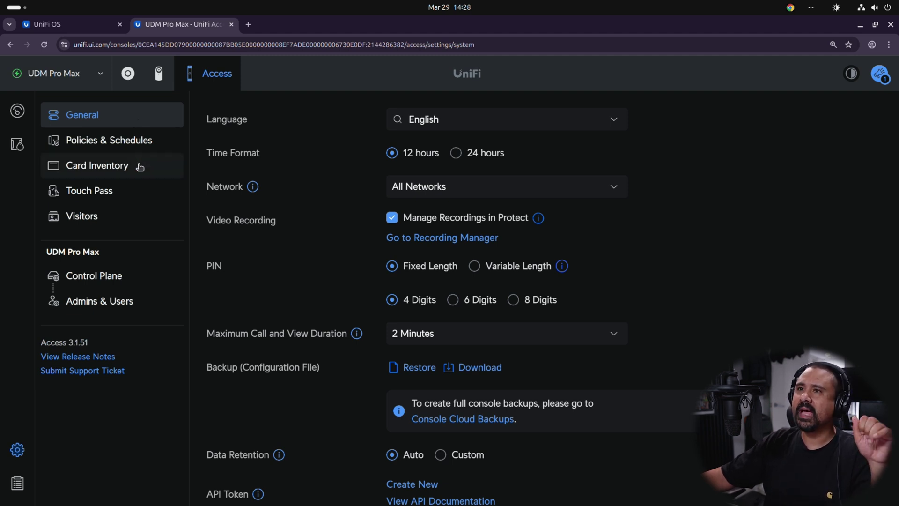
Step: Check the adopted Access devices and view the overview of Door 309a, ending on the Access dashboard
click(20, 146)
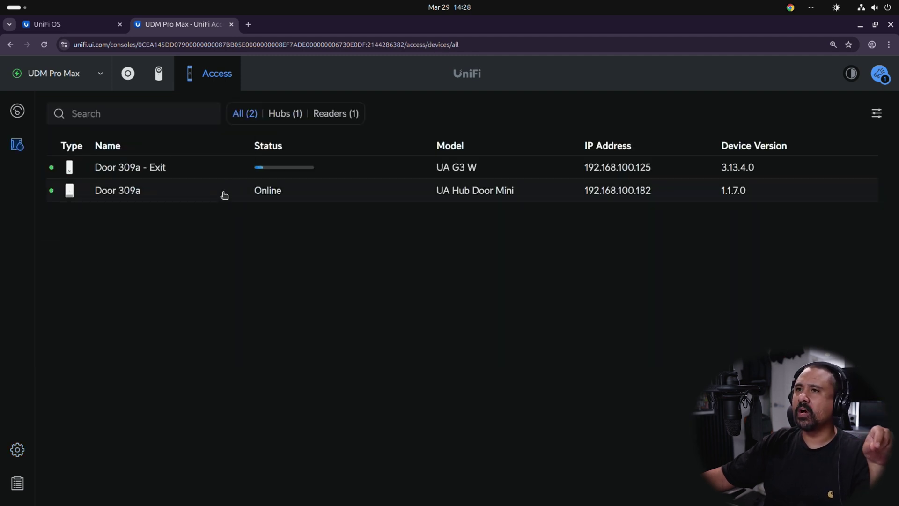
click(18, 111)
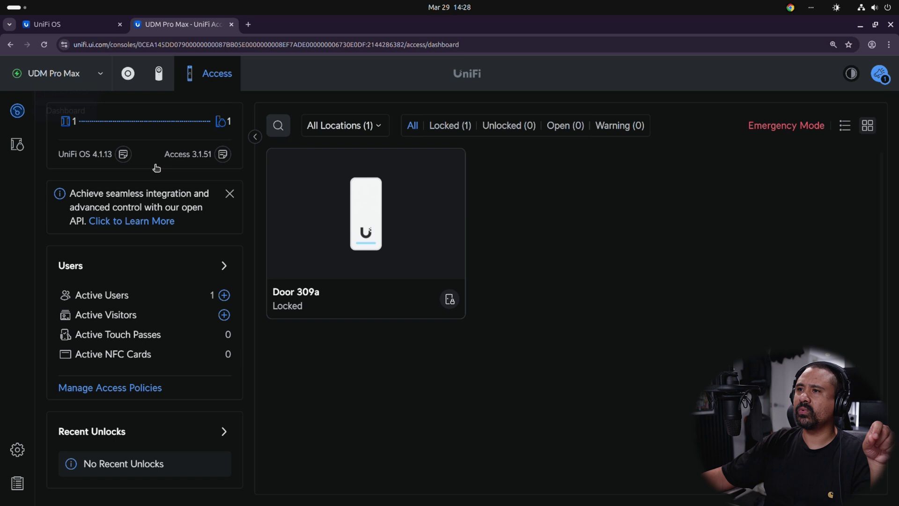
click(321, 252)
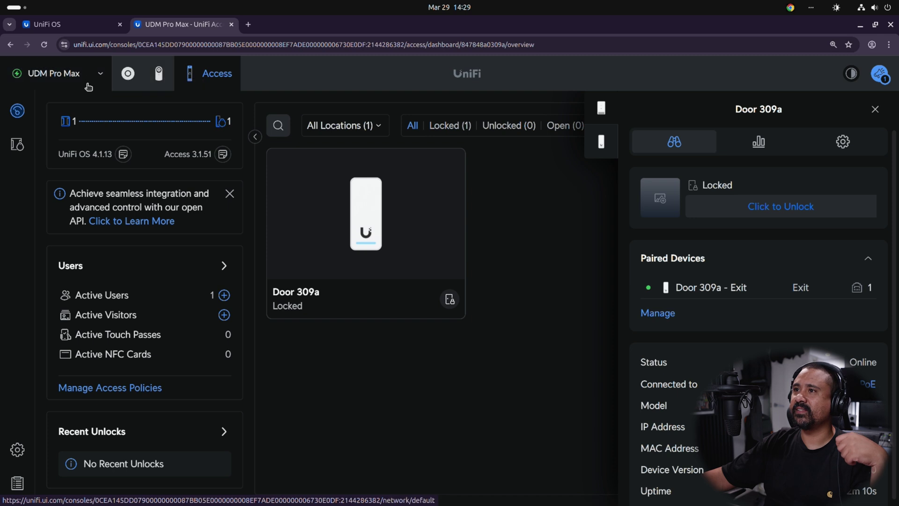
click(22, 145)
click(18, 111)
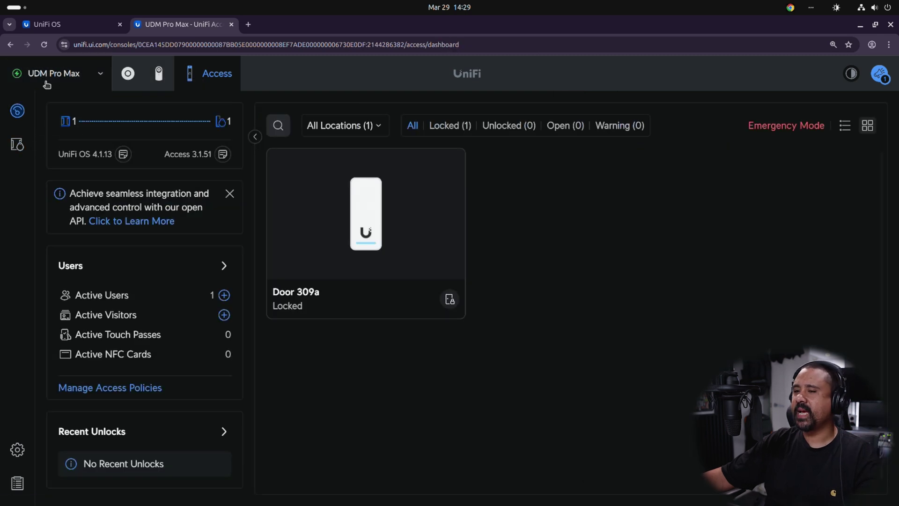